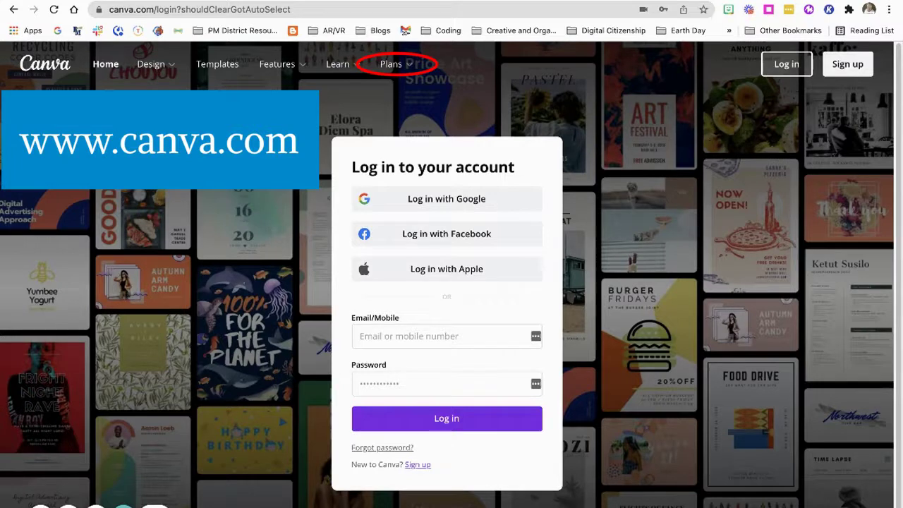
# Go to the Canva for Education page through the Plans menu
pyautogui.moveTo(403, 63)
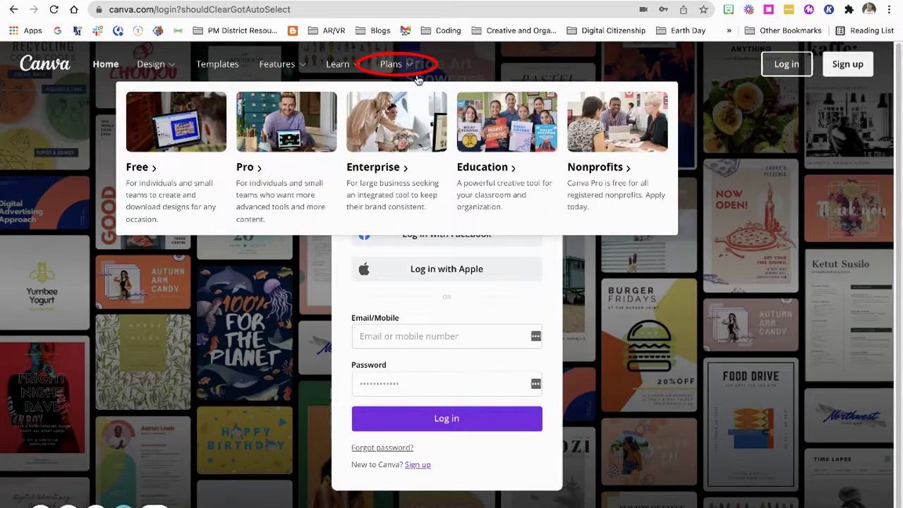
pyautogui.click(486, 167)
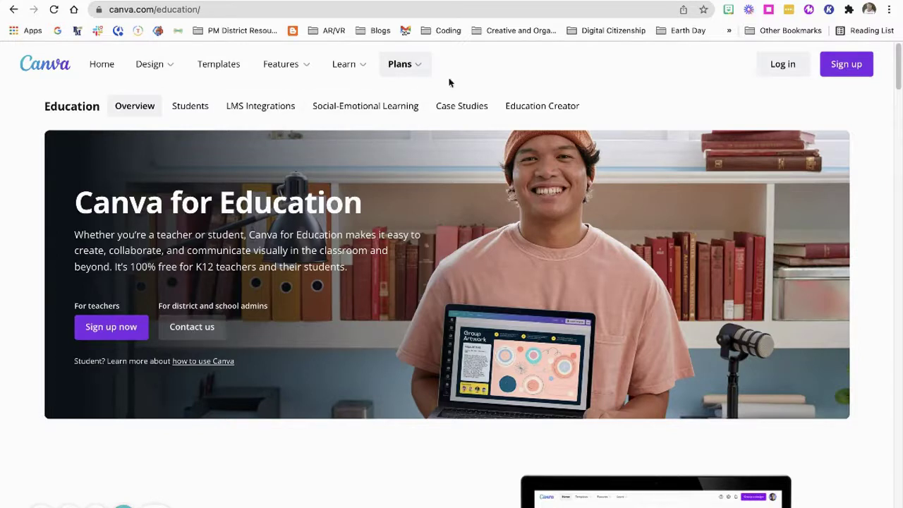
# Log in to Canva with the first Google account
pyautogui.click(781, 65)
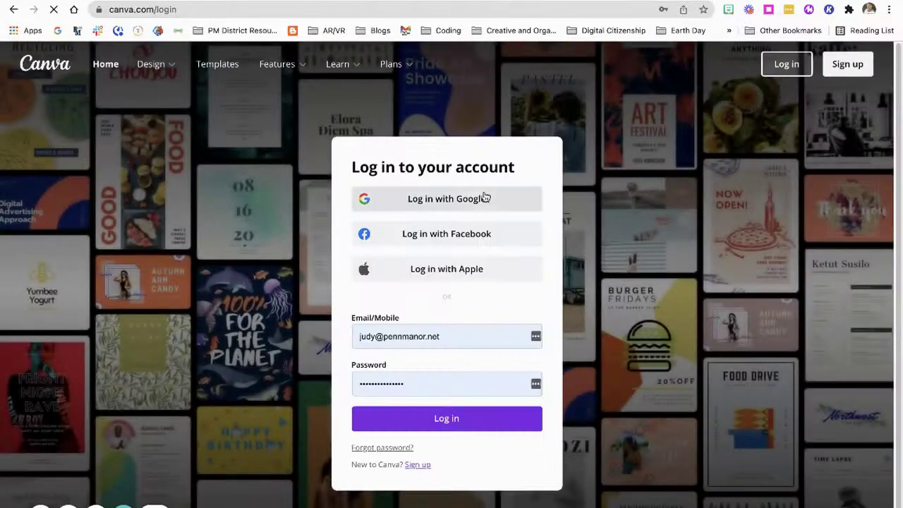
pyautogui.click(472, 200)
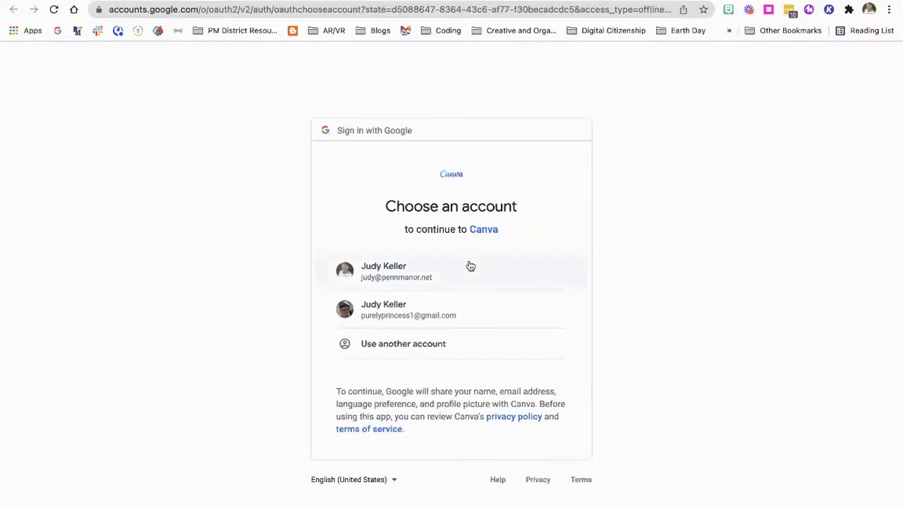
pyautogui.click(428, 280)
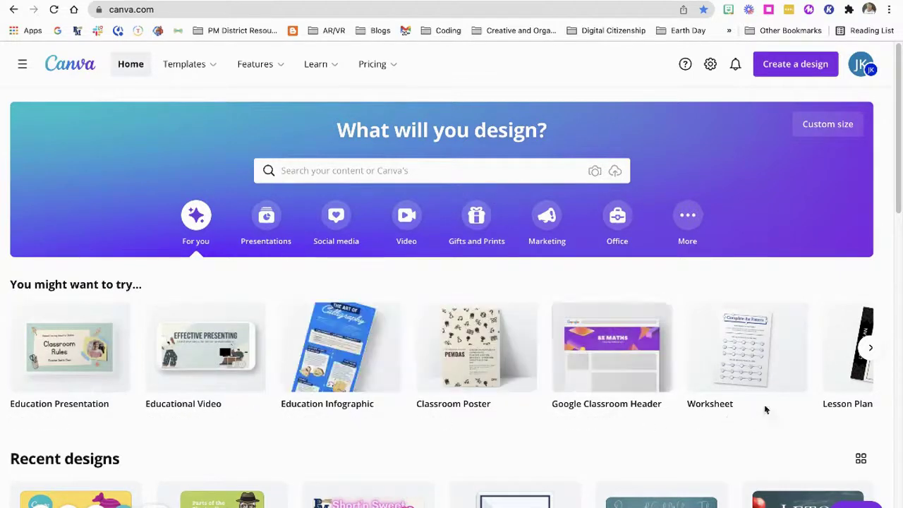
# Page through more suggested design types in the 'You might want to try' carousel
pyautogui.click(870, 348)
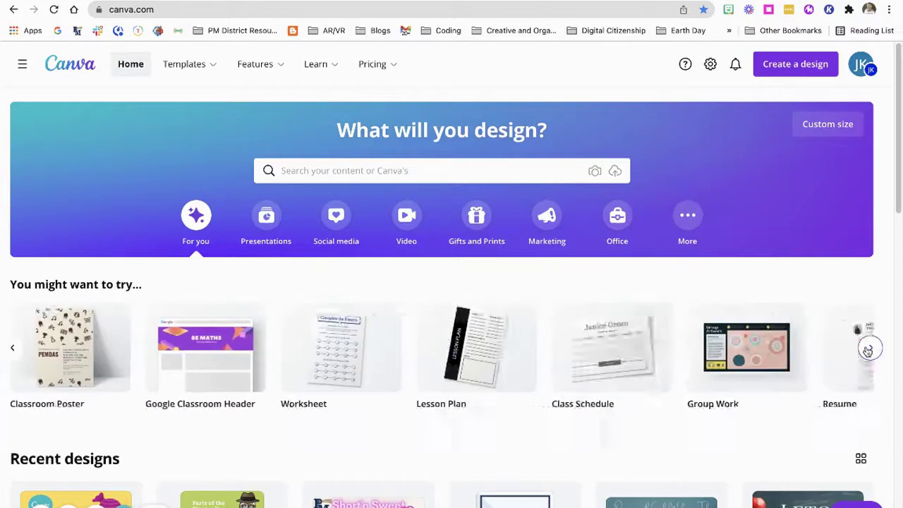
pyautogui.click(871, 348)
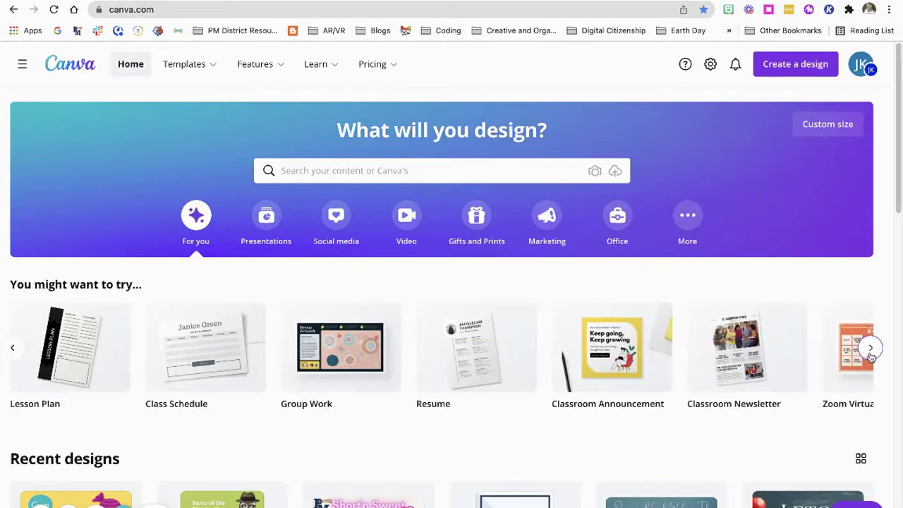
pyautogui.click(870, 349)
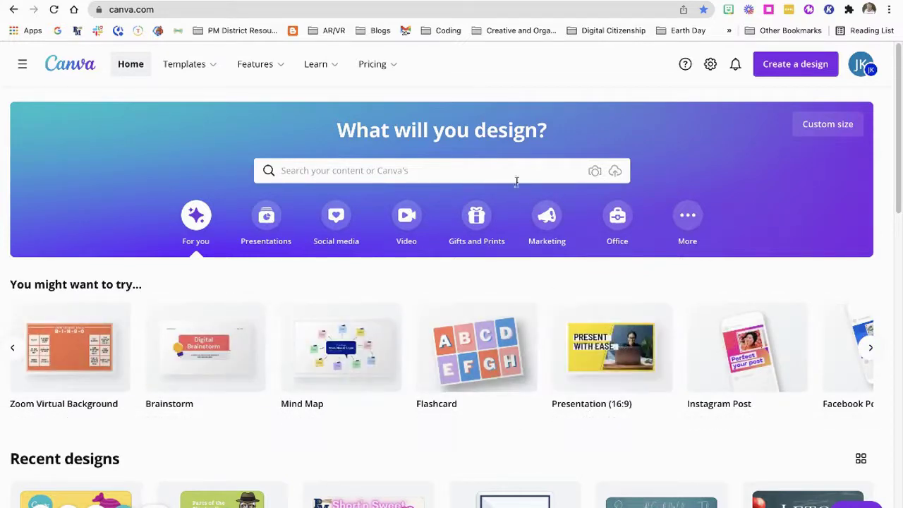
pyautogui.moveTo(328, 68)
pyautogui.moveTo(188, 68)
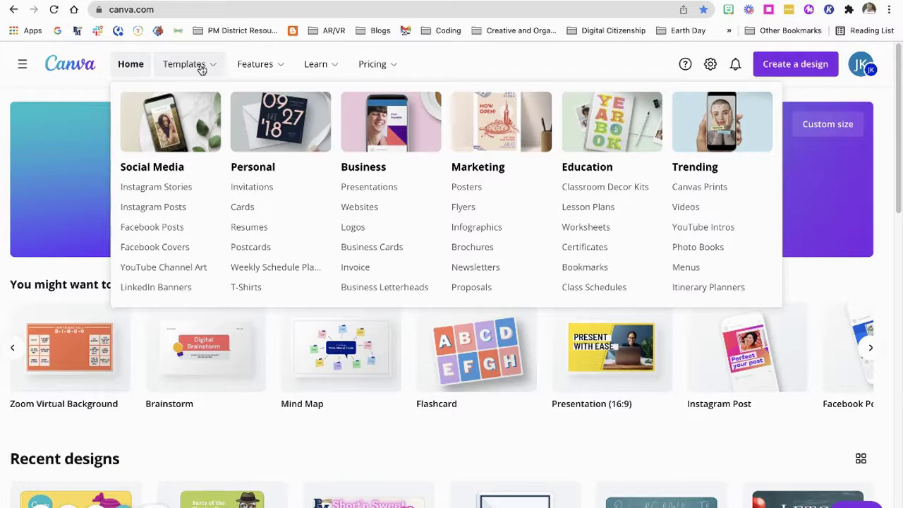
# Open the Worksheets templates gallery from the Education section of the Templates menu
pyautogui.moveTo(416, 84)
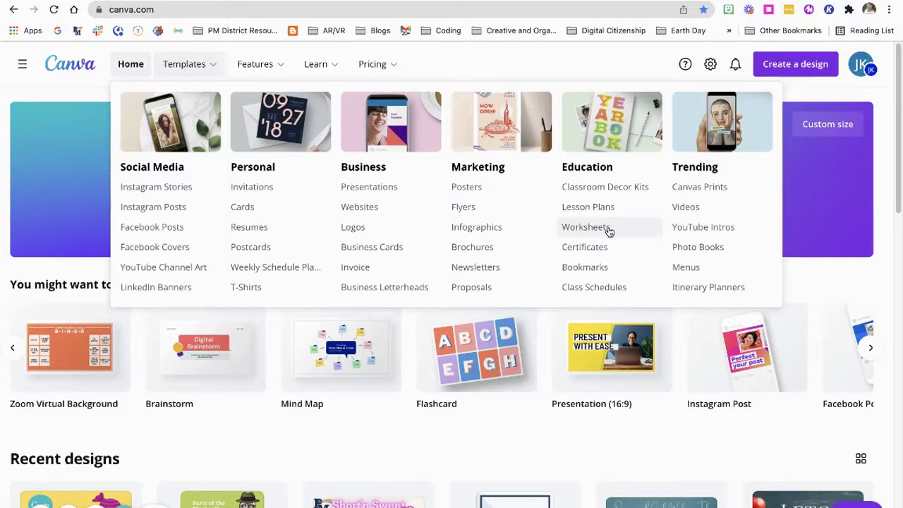
pyautogui.click(585, 227)
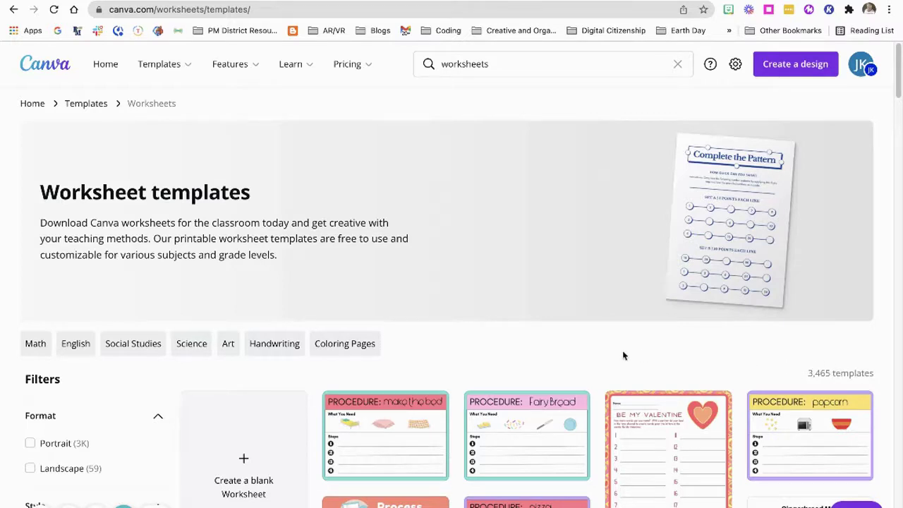
# Expand the full list of Style filters for worksheet templates, then return to the top filters
pyautogui.scroll(-2, 482, 357)
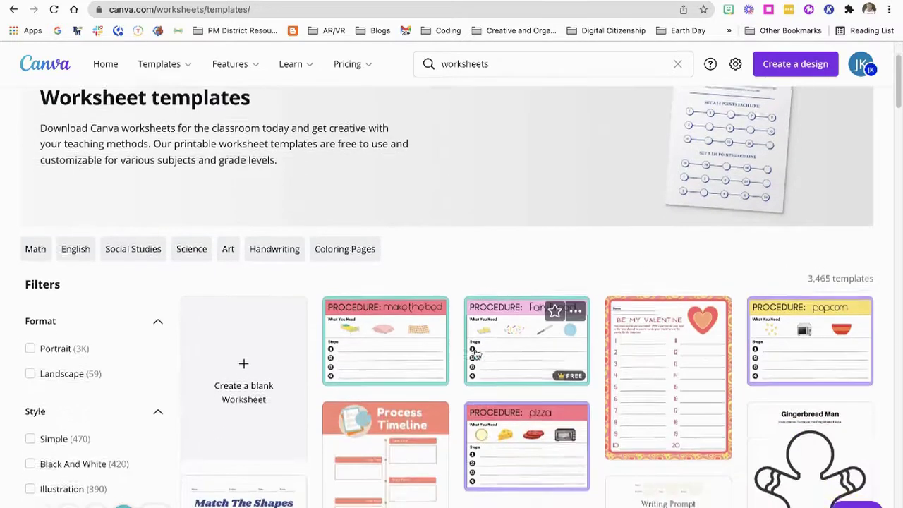
pyautogui.scroll(-4, 458, 350)
pyautogui.scroll(-1, 141, 335)
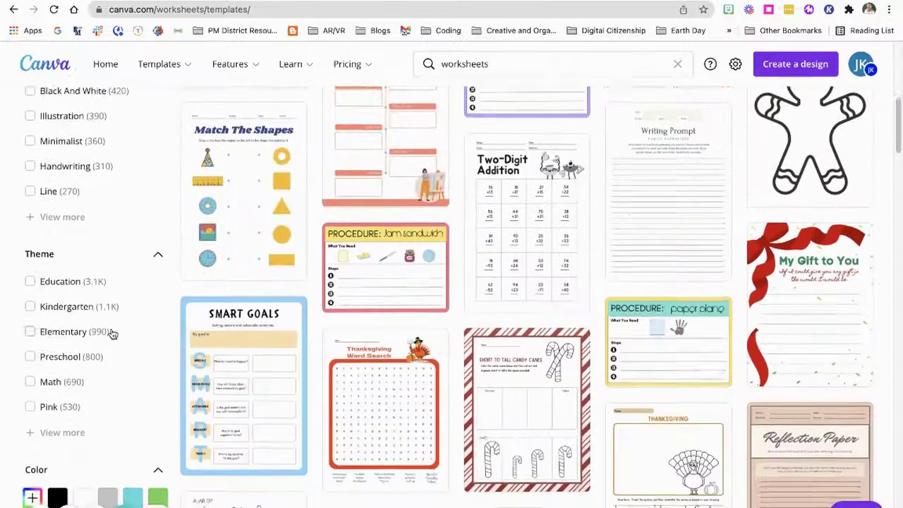
pyautogui.click(50, 219)
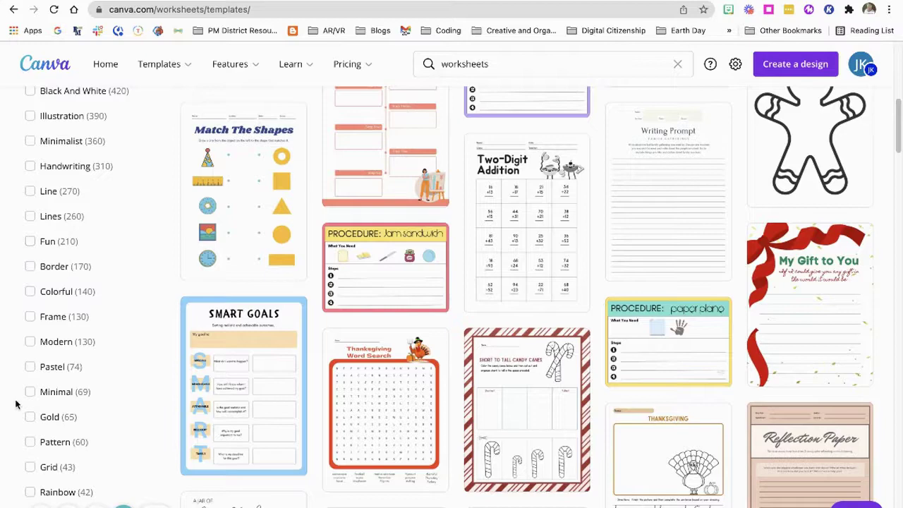
pyautogui.scroll(-1, 78, 409)
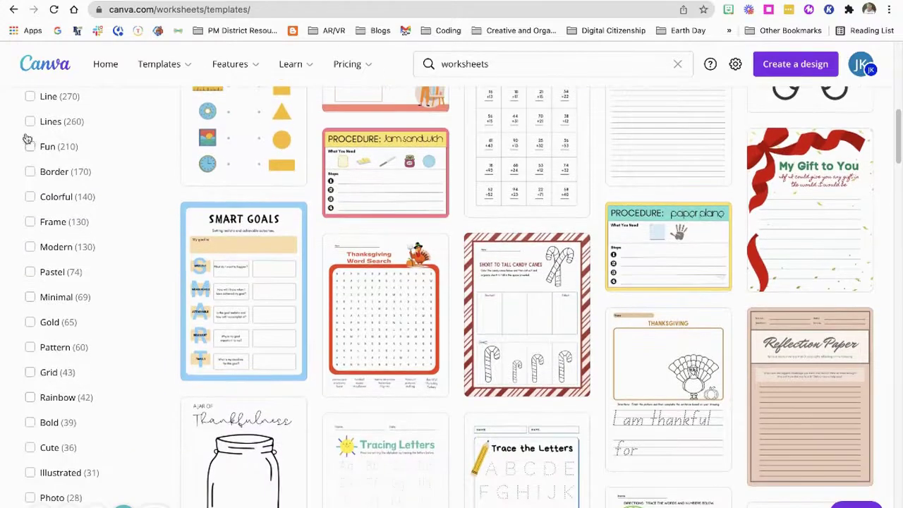
pyautogui.scroll(-1, 111, 207)
pyautogui.scroll(5, 112, 212)
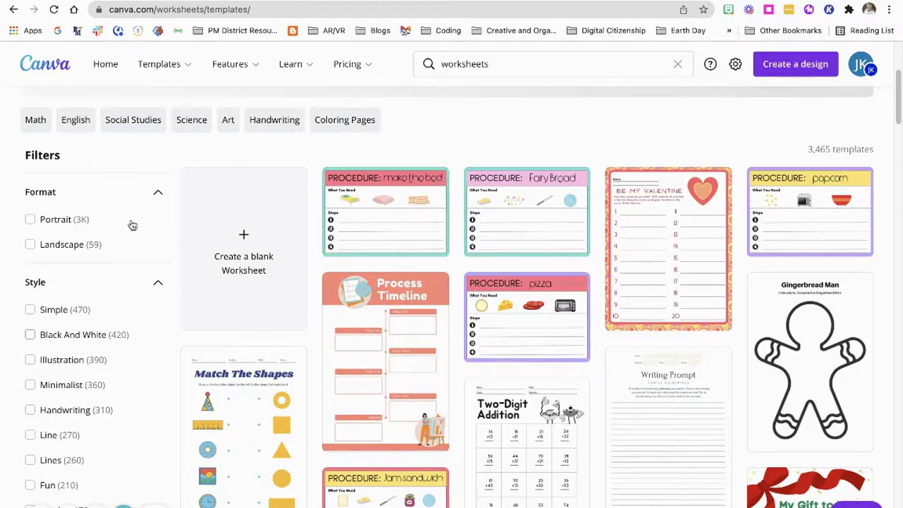
pyautogui.click(39, 120)
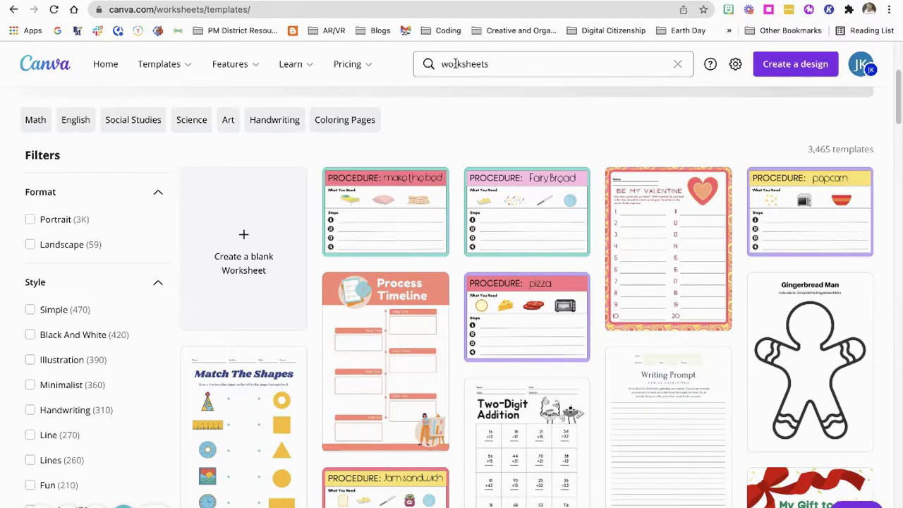
pyautogui.click(496, 64)
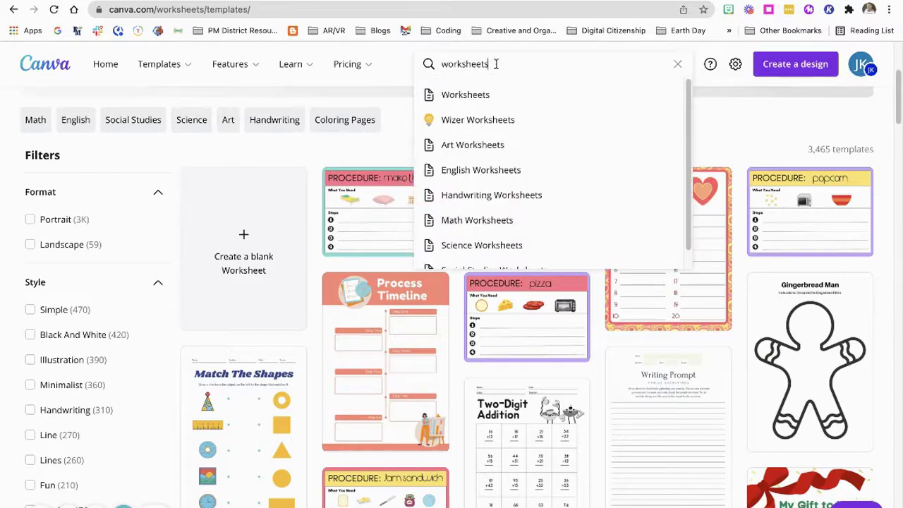
pyautogui.write('plant')
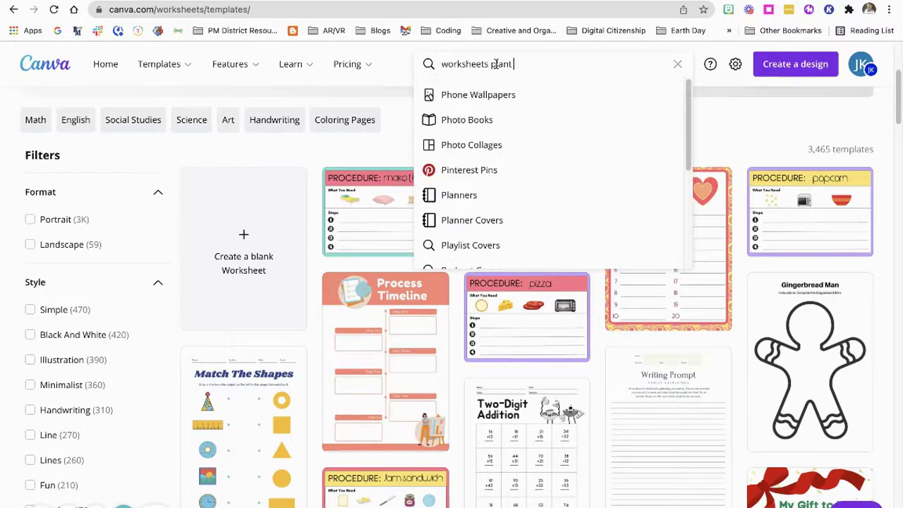
pyautogui.write(' cell')
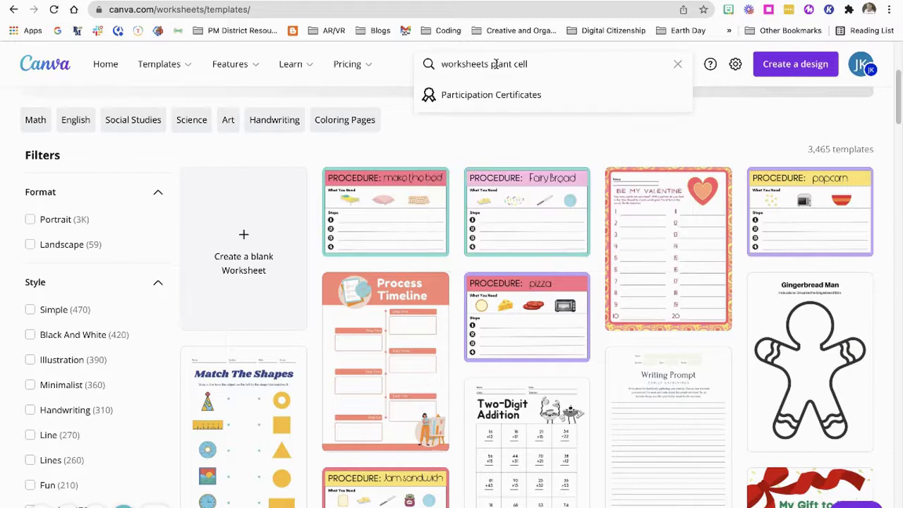
pyautogui.press('Return')
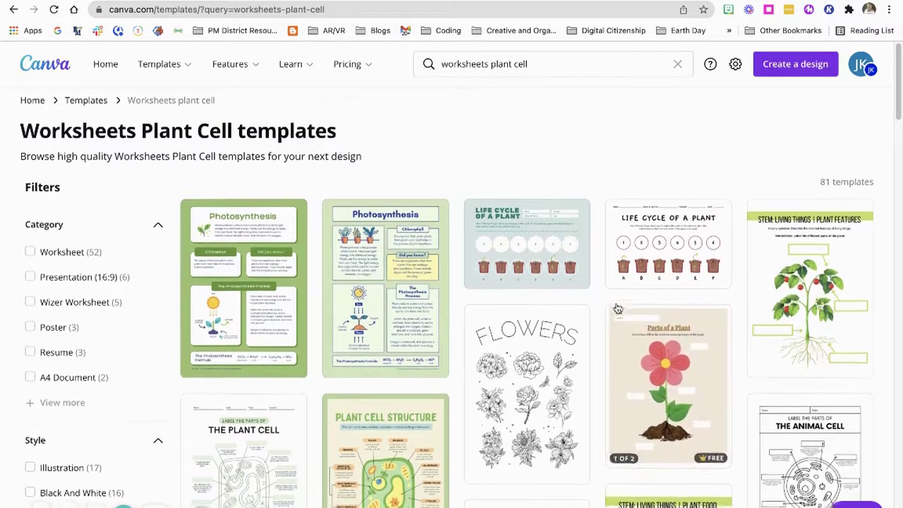
pyautogui.scroll(-1, 597, 300)
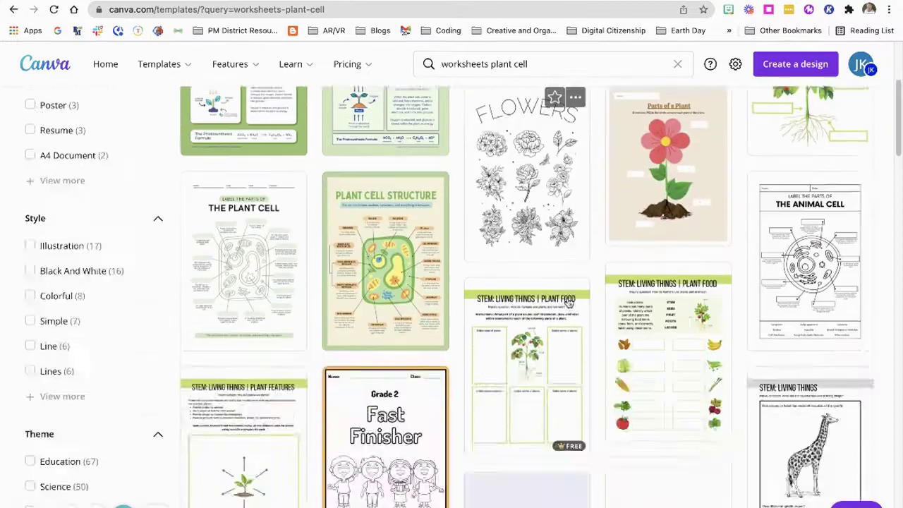
pyautogui.scroll(-1, 569, 302)
pyautogui.scroll(-1, 544, 309)
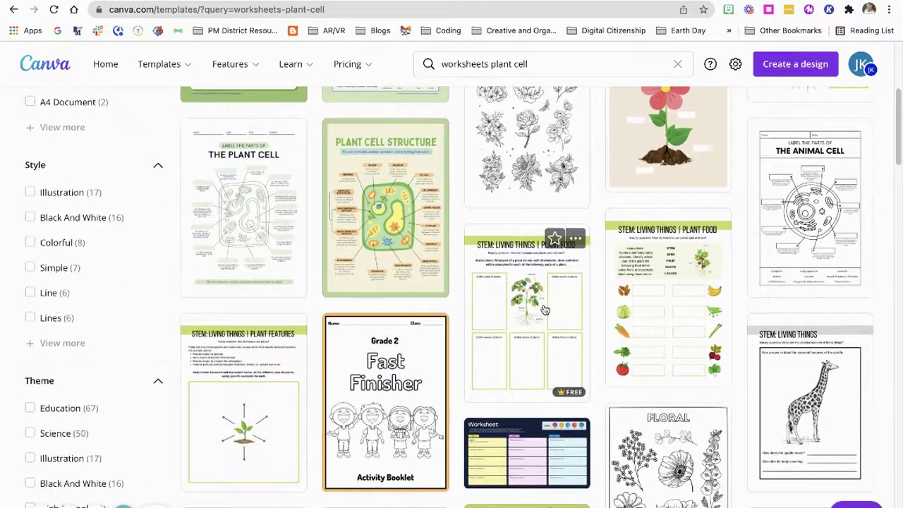
pyautogui.scroll(-2, 544, 309)
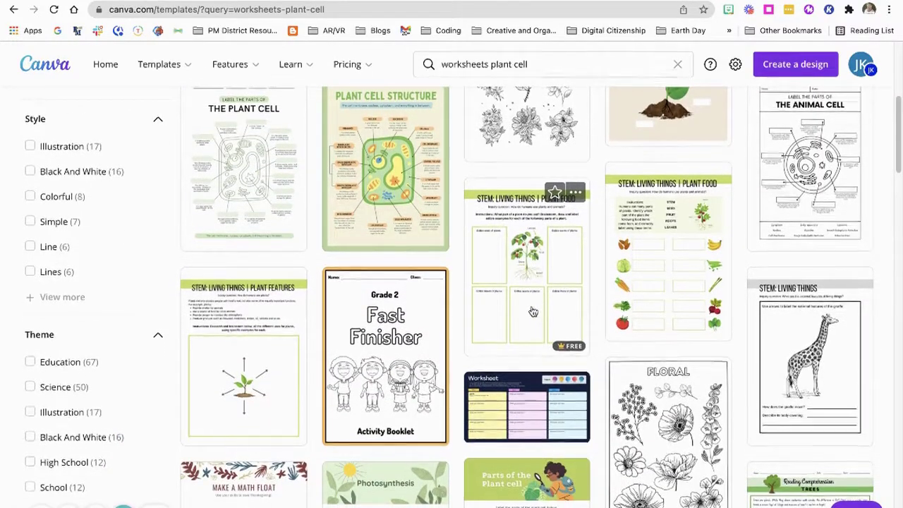
pyautogui.scroll(-18, 534, 312)
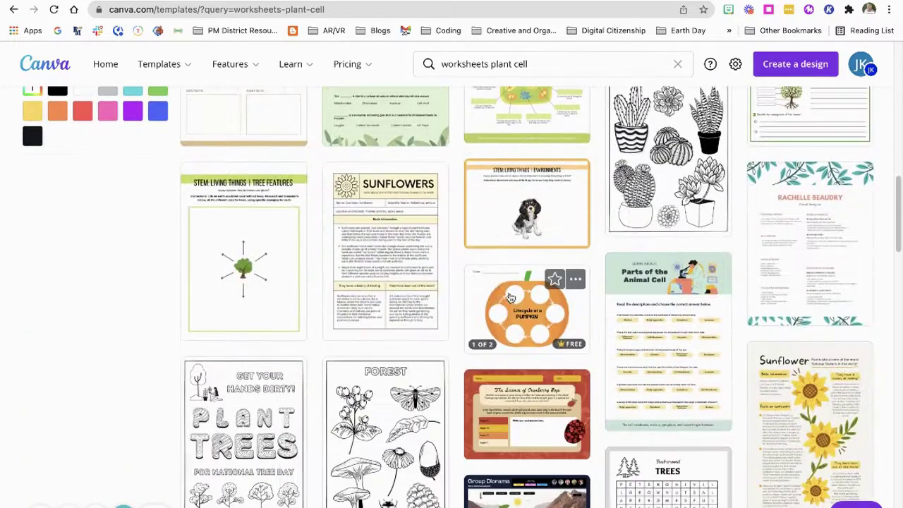
pyautogui.scroll(20, 477, 266)
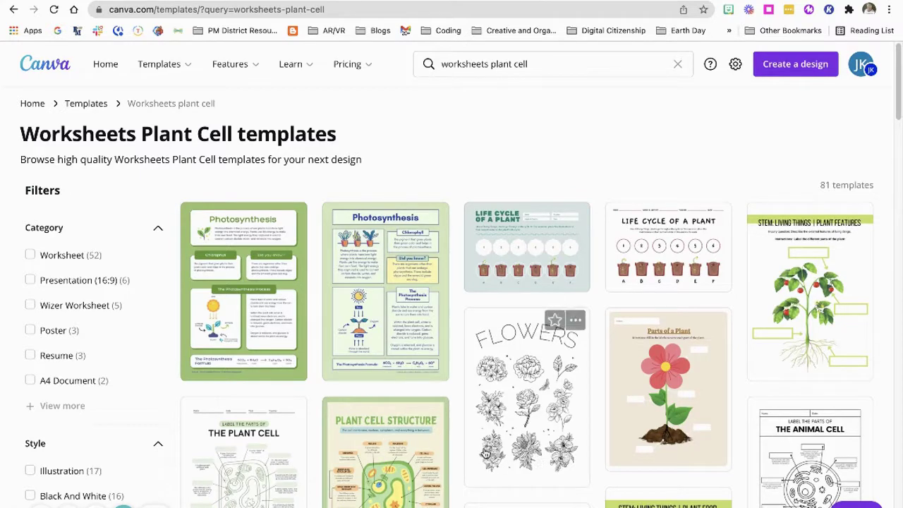
pyautogui.scroll(-6, 491, 465)
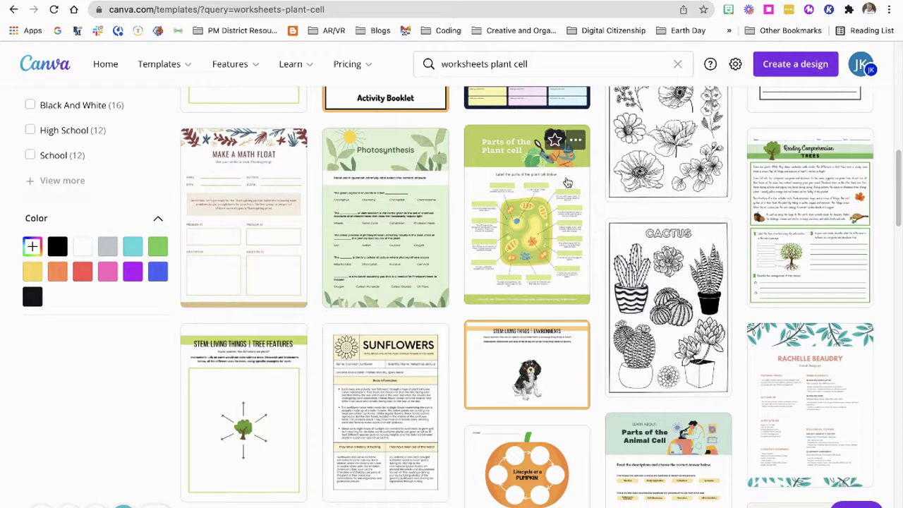
# Open the 'Parts of the Plant cell' worksheet template in the editor
pyautogui.click(567, 183)
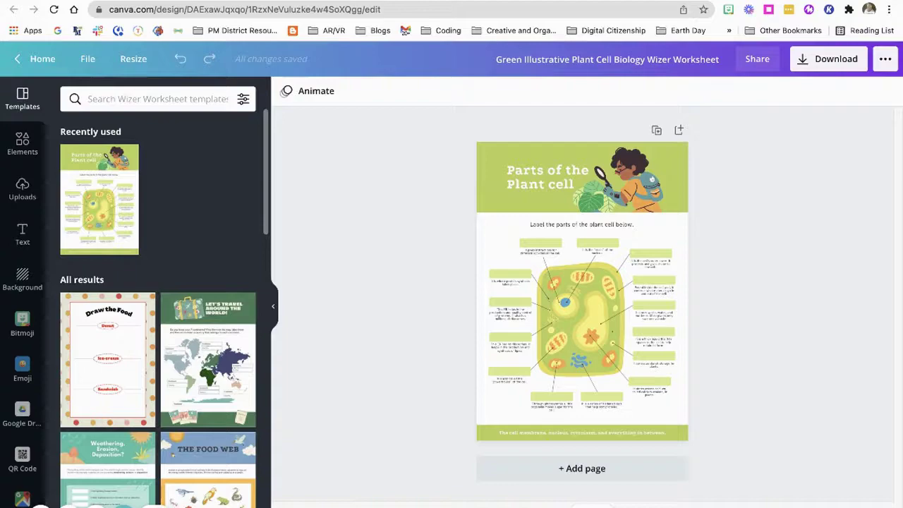
pyautogui.scroll(5, 582, 280)
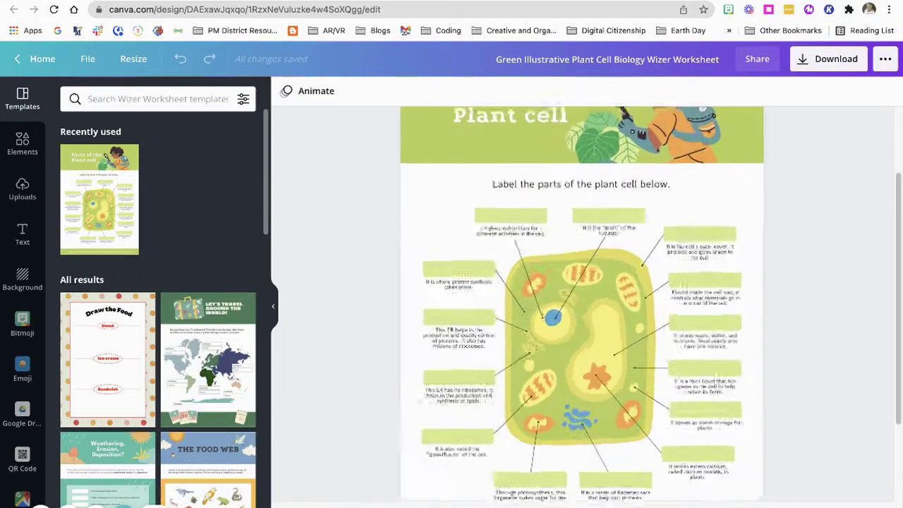
pyautogui.scroll(3, 551, 276)
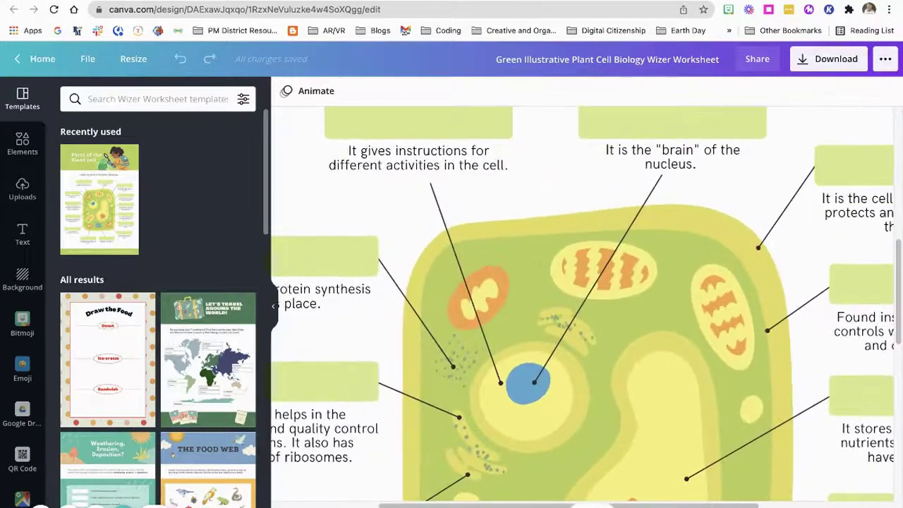
pyautogui.scroll(-4, 404, 206)
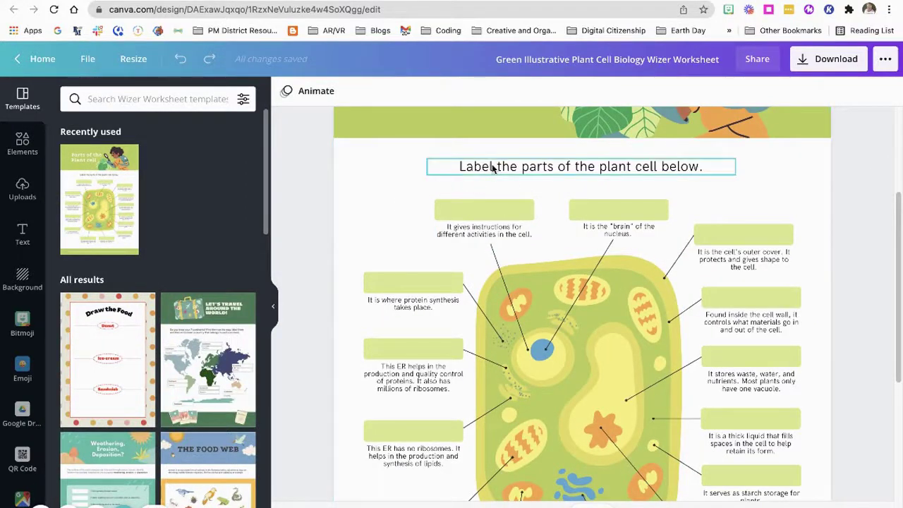
# Select the instruction sentence, then adjust the end of the nucleus pointer line
pyautogui.click(662, 168)
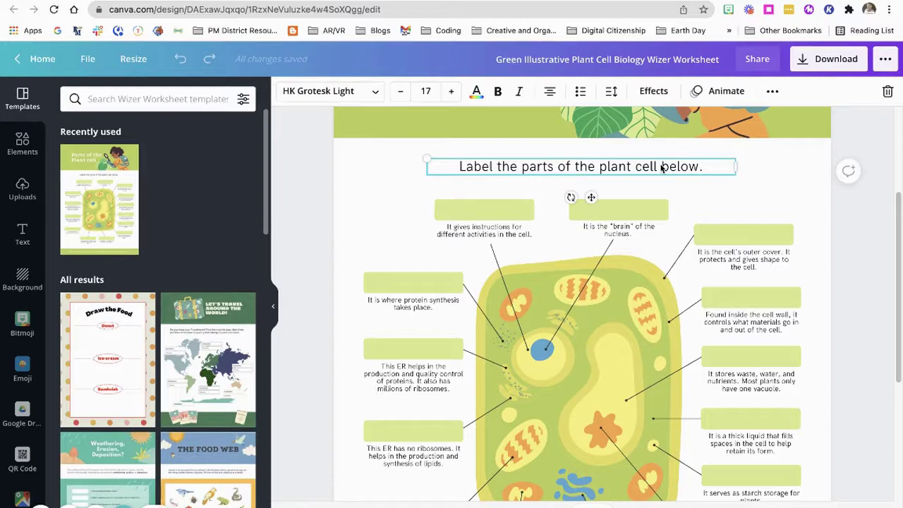
pyautogui.click(662, 166)
pyautogui.click(696, 167)
pyautogui.click(544, 352)
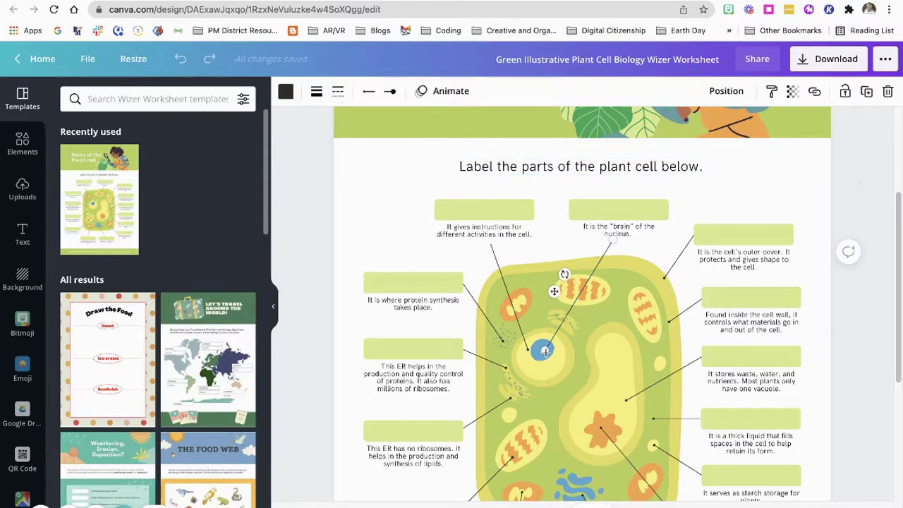
pyautogui.moveTo(544, 350); pyautogui.dragTo(541, 348)
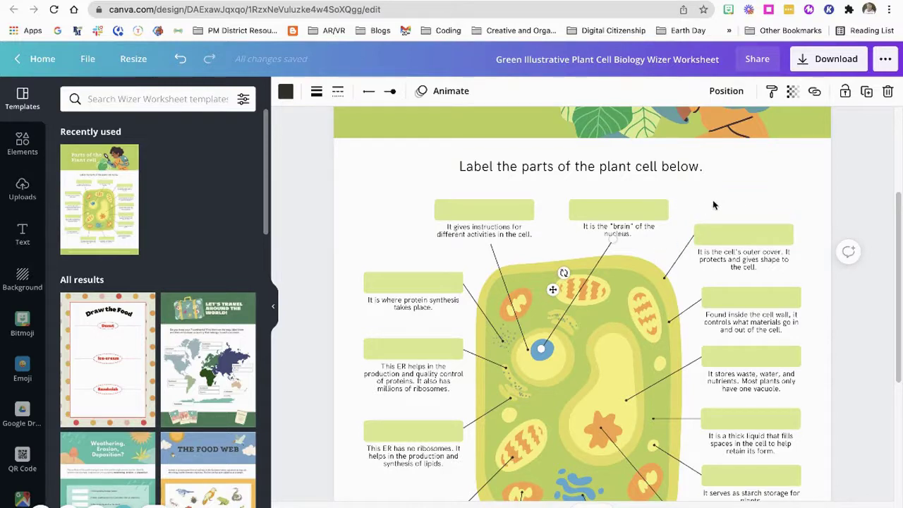
pyautogui.click(632, 213)
pyautogui.rightClick(633, 213)
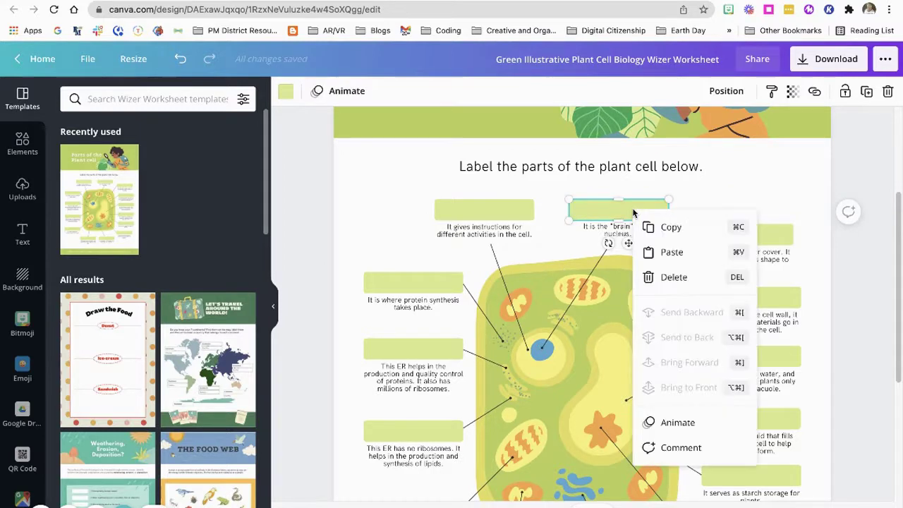
pyautogui.click(649, 225)
pyautogui.rightClick(708, 205)
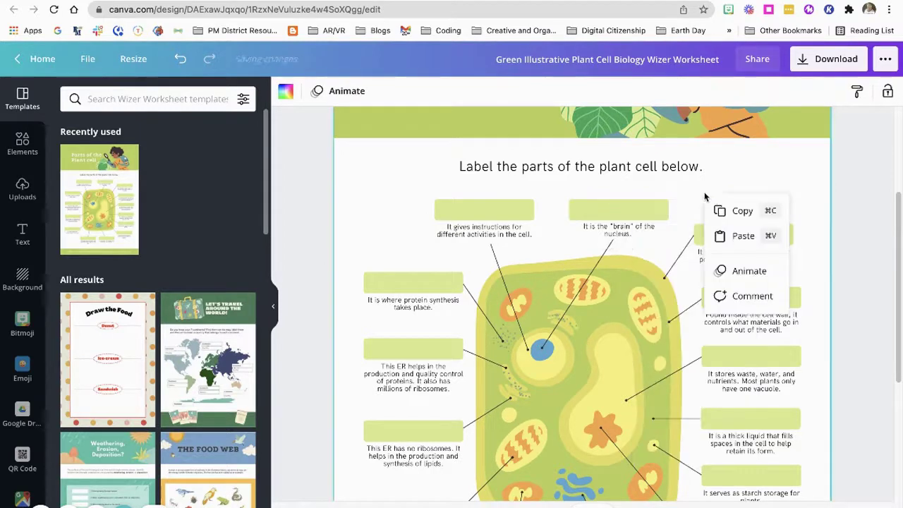
pyautogui.click(728, 235)
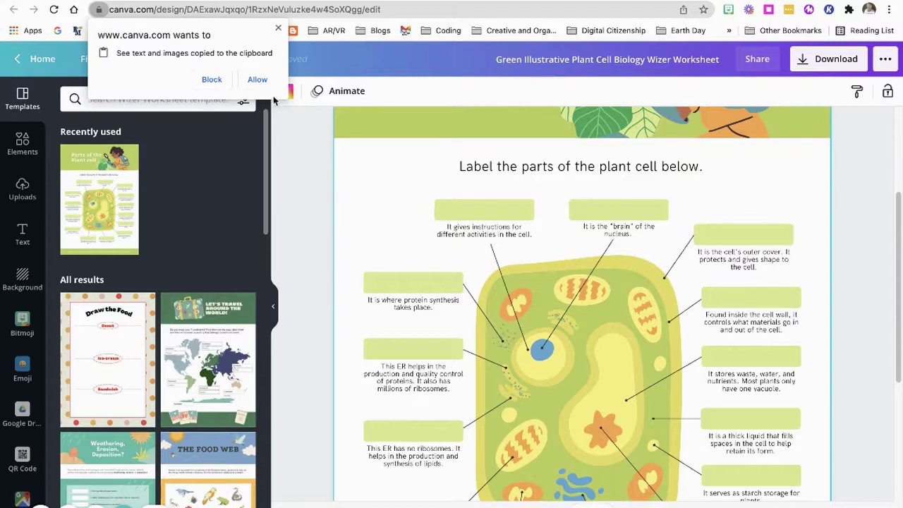
pyautogui.click(258, 79)
pyautogui.moveTo(616, 223); pyautogui.dragTo(720, 185)
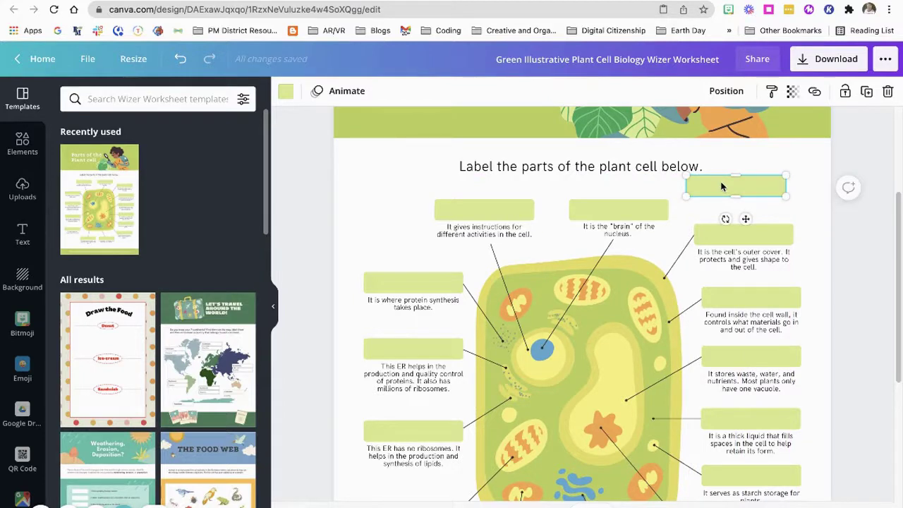
pyautogui.press('Delete')
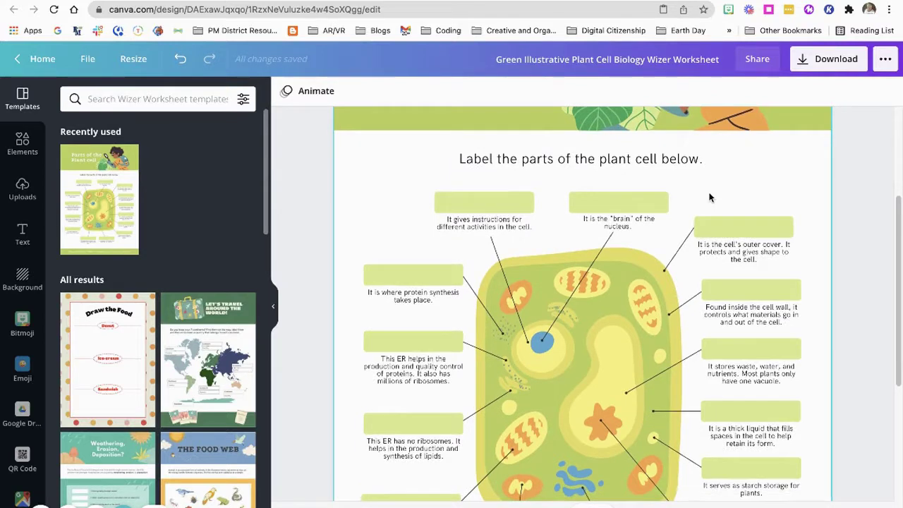
pyautogui.scroll(5, 710, 205)
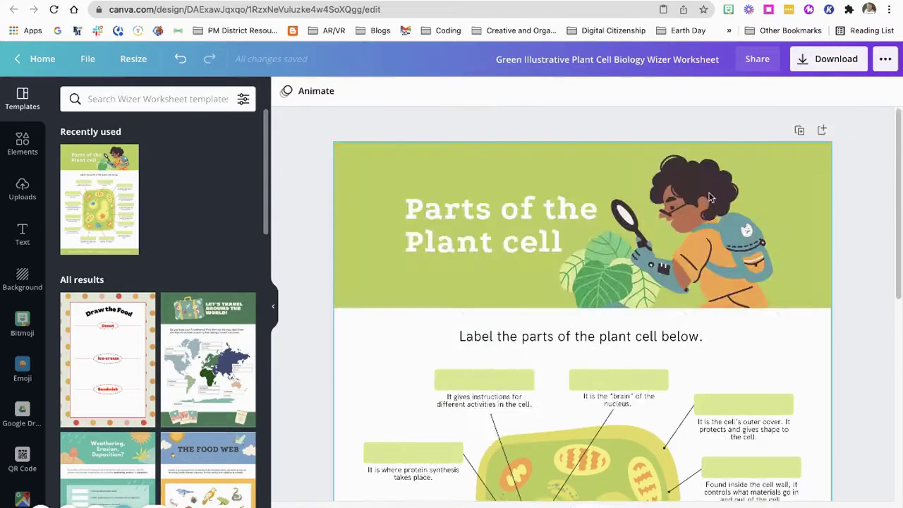
# Search the Bitmoji stickers for 'plants'
pyautogui.click(22, 329)
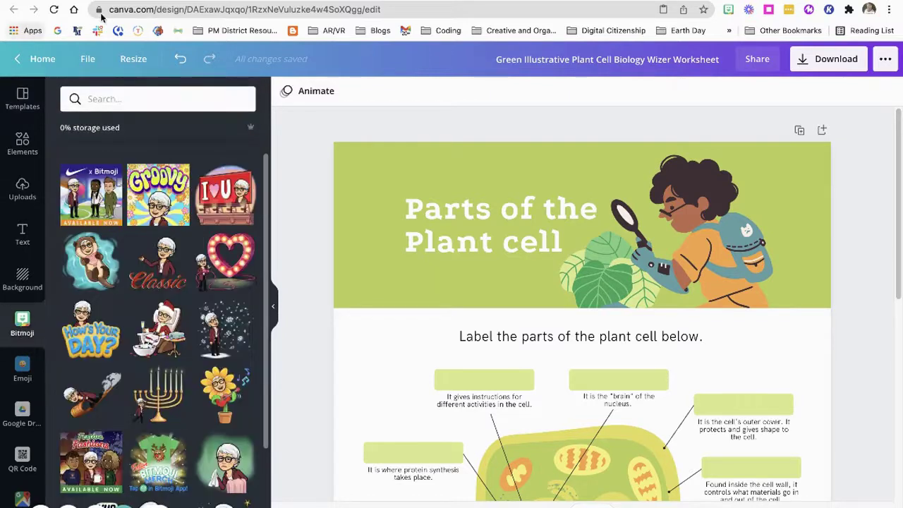
pyautogui.click(106, 99)
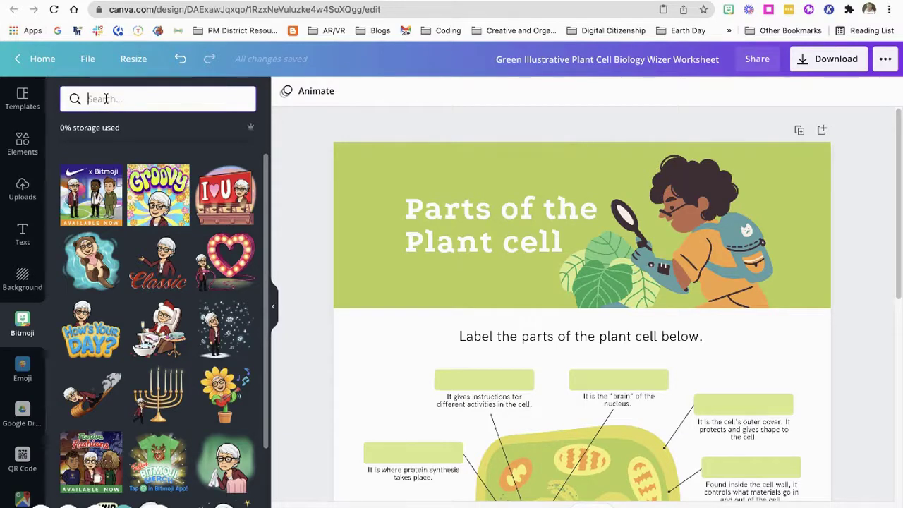
pyautogui.write('plant')
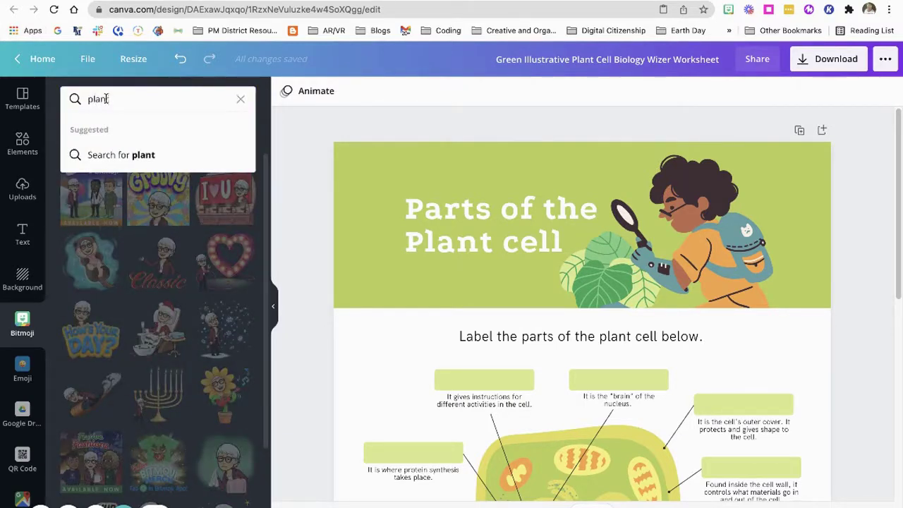
pyautogui.write('s')
pyautogui.press('Return')
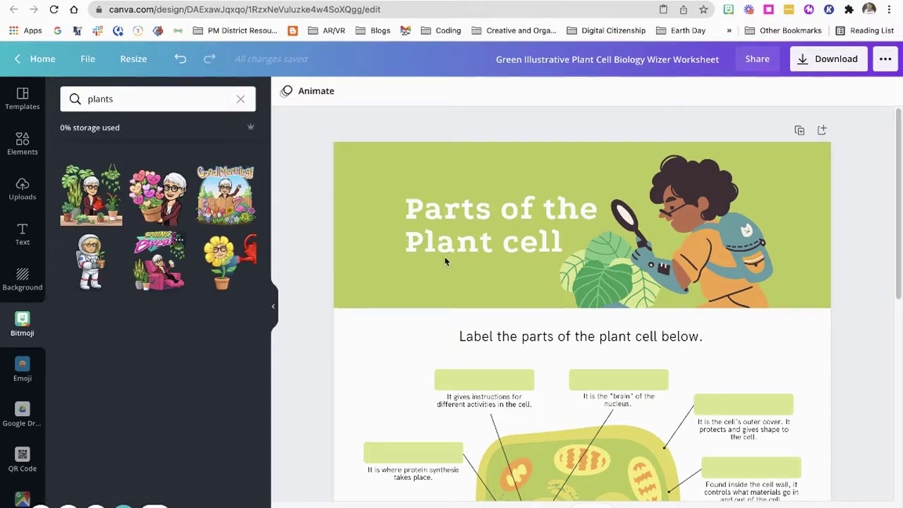
# Delete the magnifying-glass character and the leaves graphic from the header
pyautogui.click(708, 261)
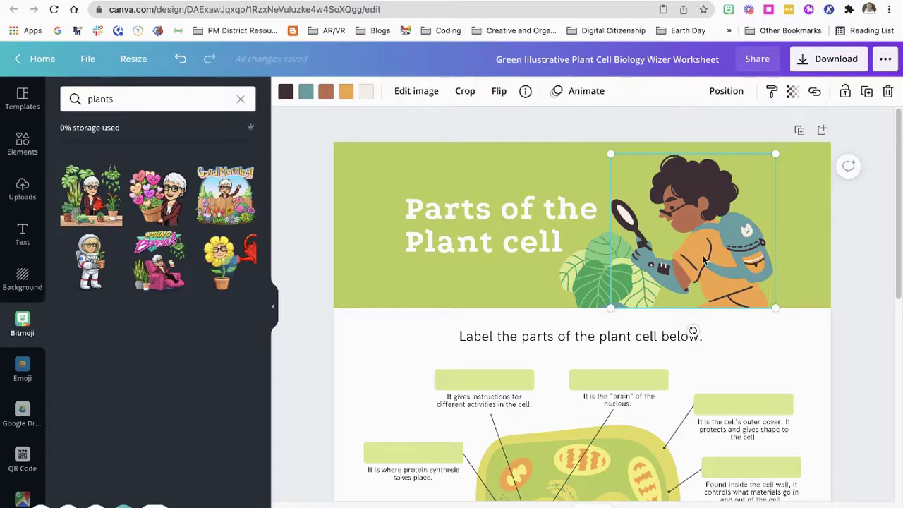
pyautogui.press('Delete')
pyautogui.click(624, 281)
pyautogui.press('Delete')
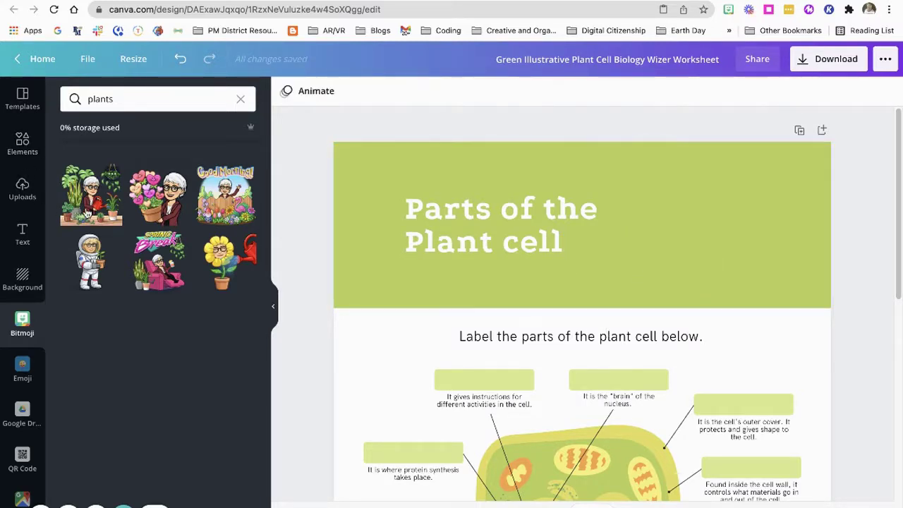
# Place the first 'plants' Bitmoji, shrink it, and fit it against the header's right edge
pyautogui.moveTo(87, 213); pyautogui.dragTo(706, 203)
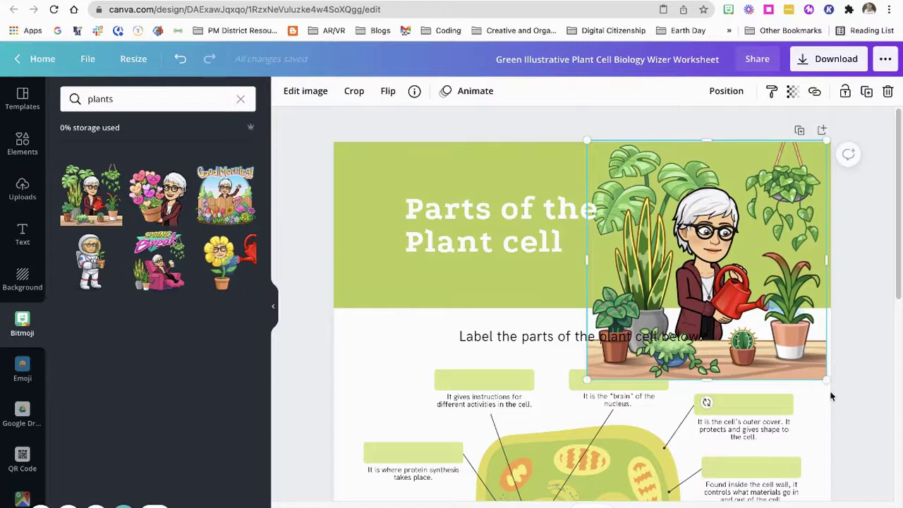
pyautogui.moveTo(818, 376); pyautogui.dragTo(789, 340)
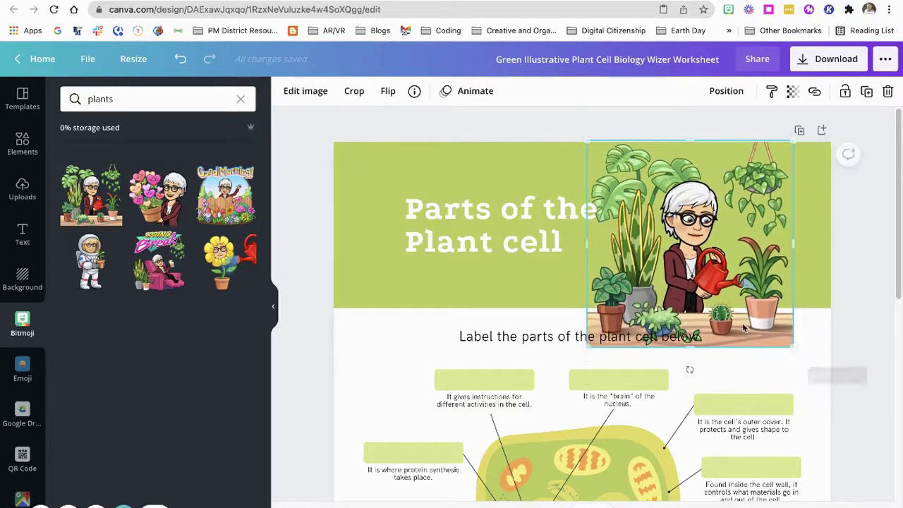
pyautogui.moveTo(694, 273); pyautogui.dragTo(720, 238)
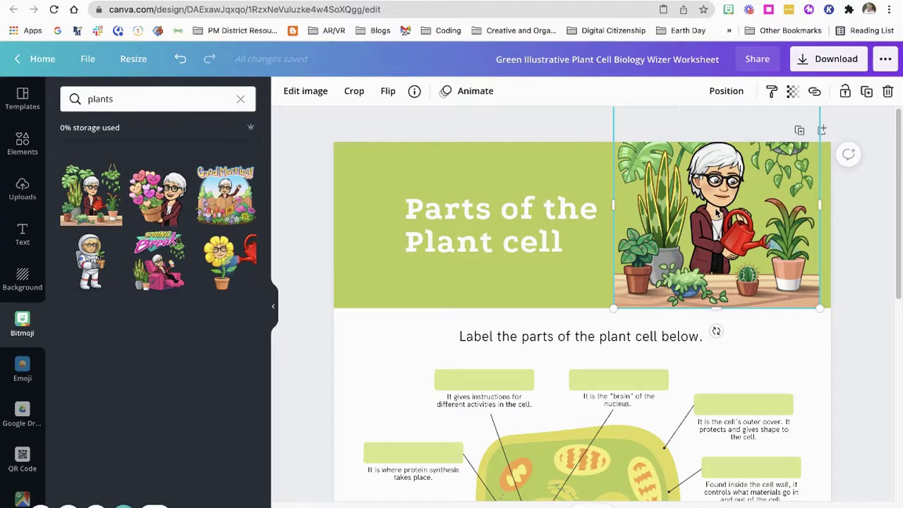
pyautogui.moveTo(716, 212); pyautogui.dragTo(727, 207)
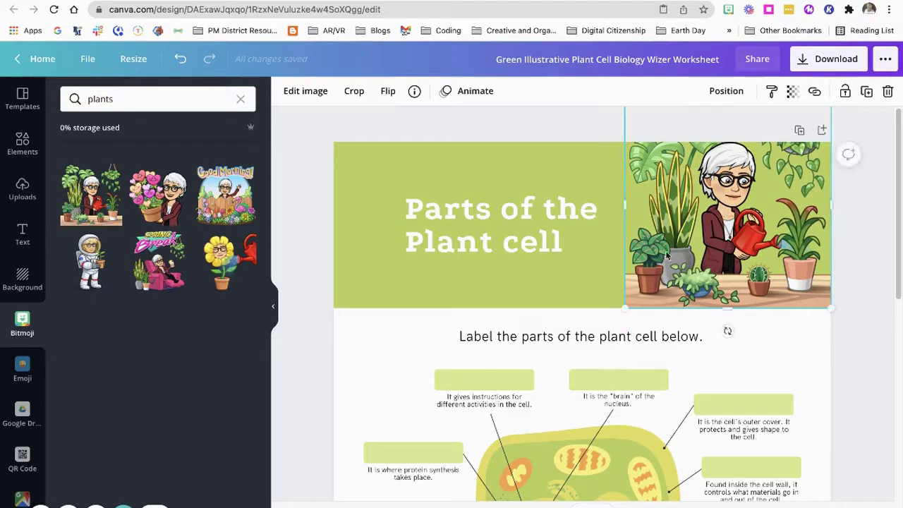
# Recolor the 'Parts of the Plant cell' title from white to the sage-green document colour
pyautogui.click(404, 347)
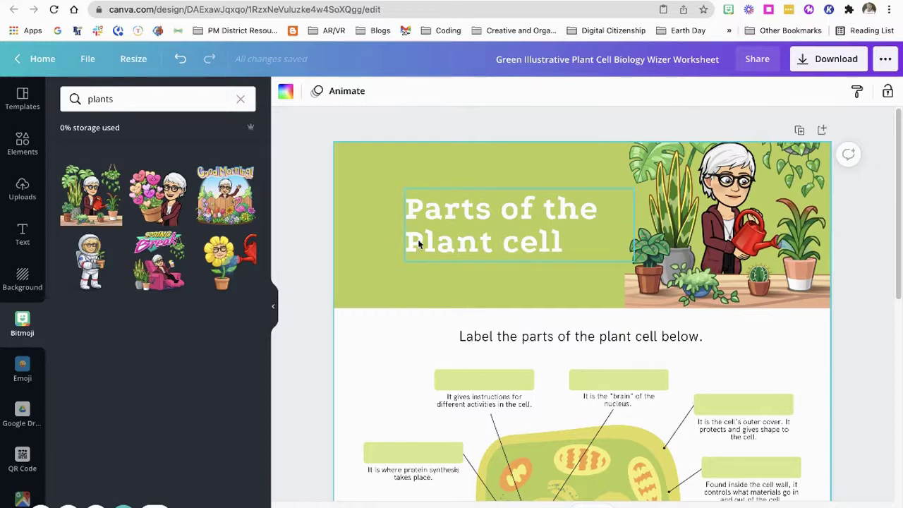
pyautogui.click(525, 227)
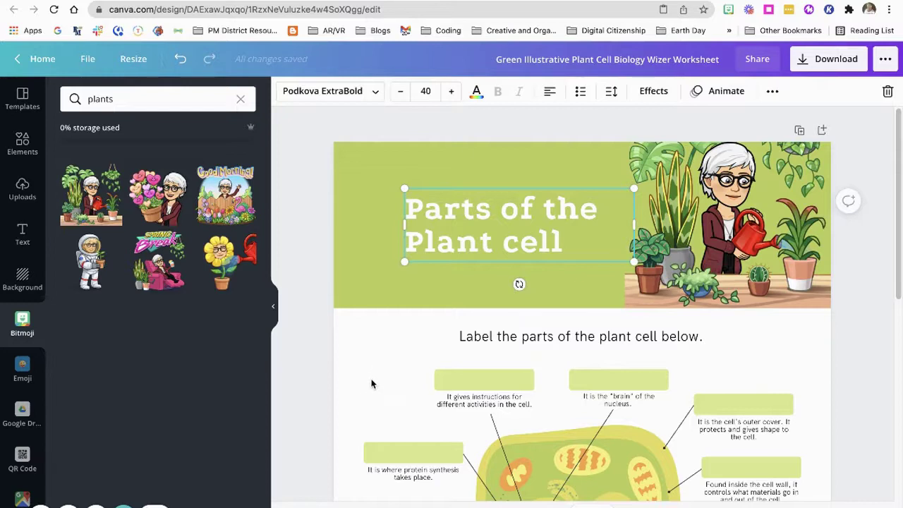
pyautogui.doubleClick(487, 243)
pyautogui.click(477, 91)
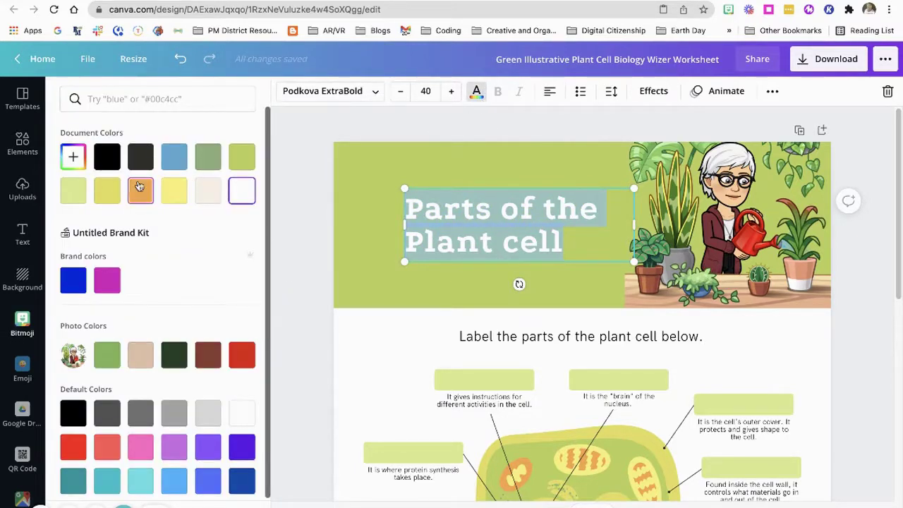
pyautogui.click(208, 156)
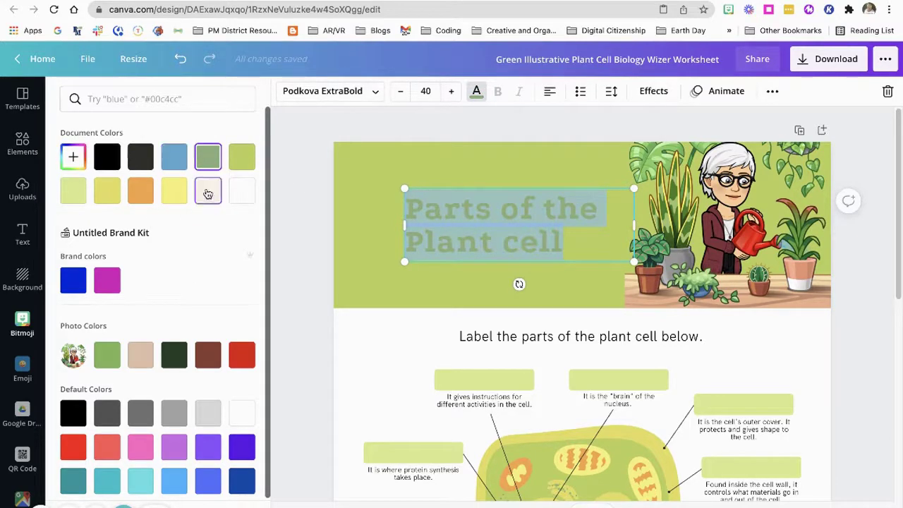
pyautogui.press('Escape')
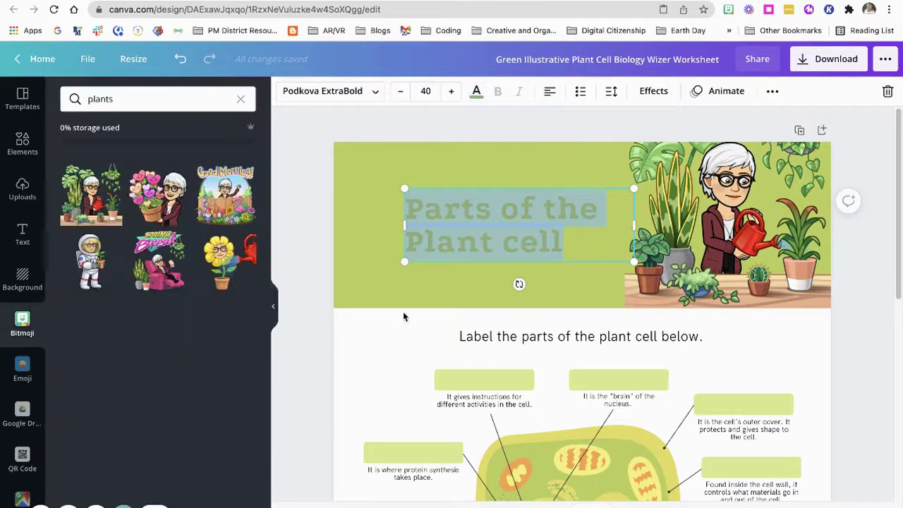
pyautogui.click(390, 290)
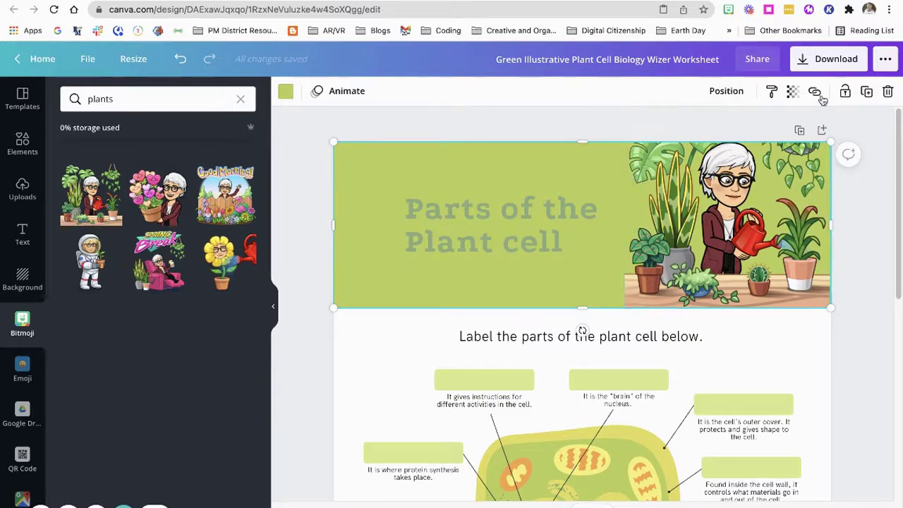
# Set the download file type to PDF Standard
pyautogui.click(808, 61)
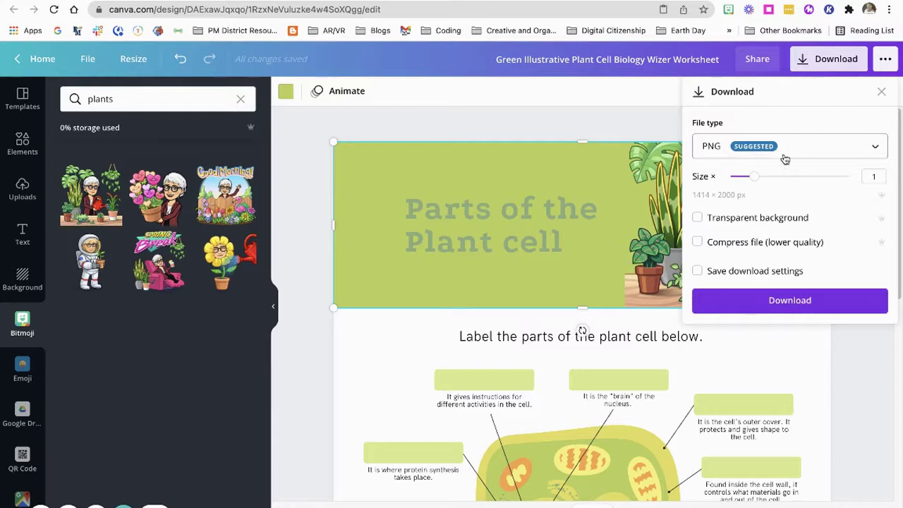
pyautogui.click(878, 148)
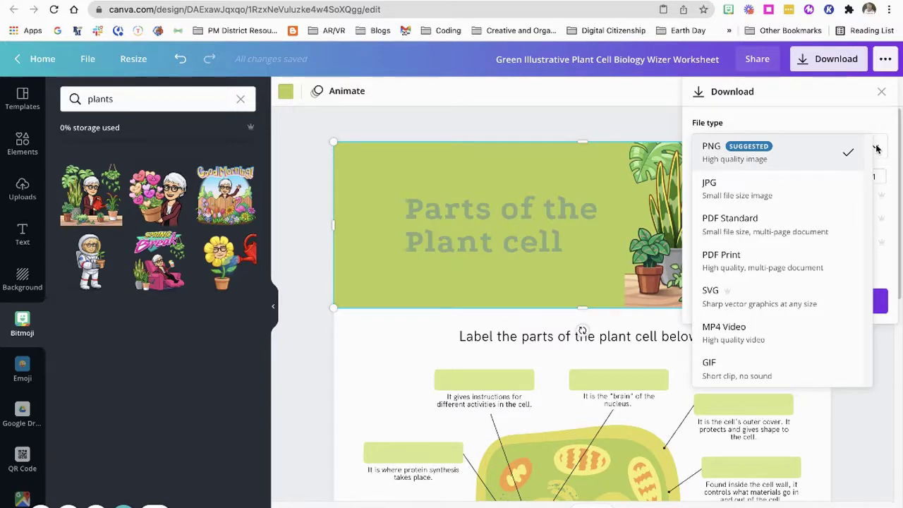
pyautogui.click(798, 236)
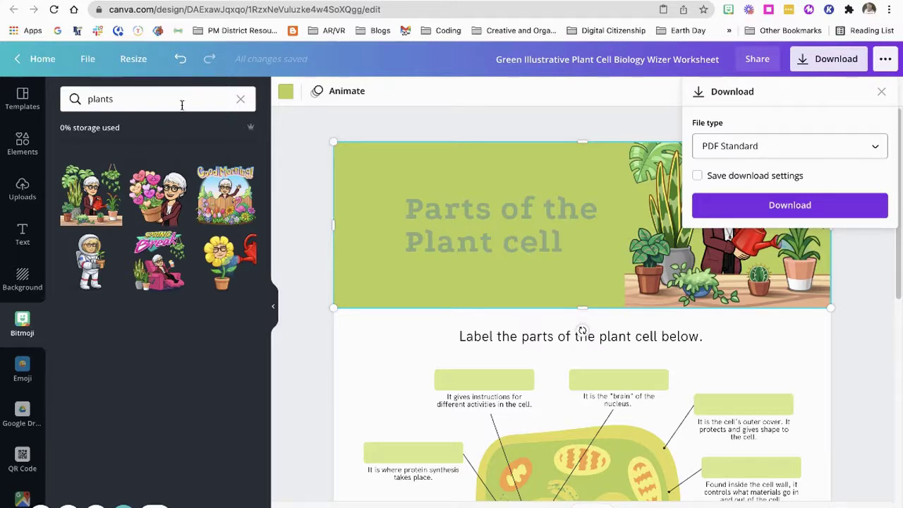
# Add a potted fern from an Elements search for 'plants' to the header's upper left
pyautogui.click(32, 152)
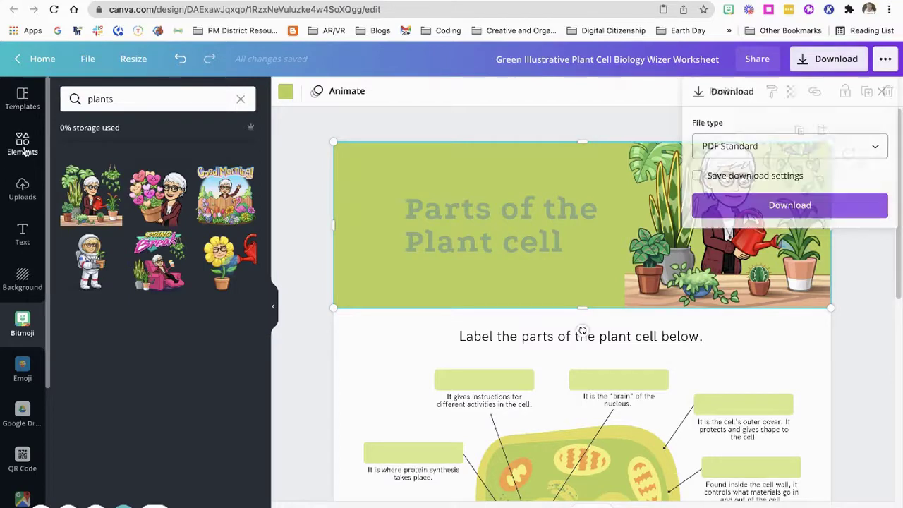
pyautogui.click(118, 98)
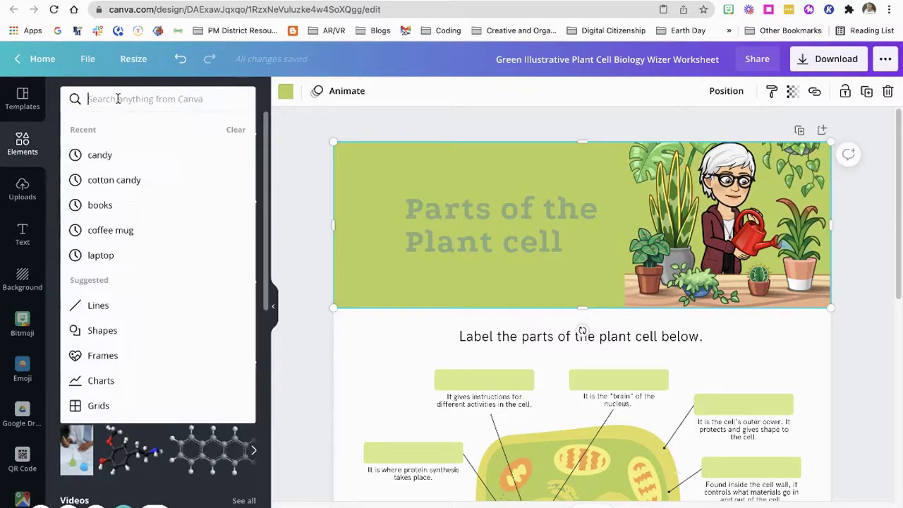
pyautogui.write('plants')
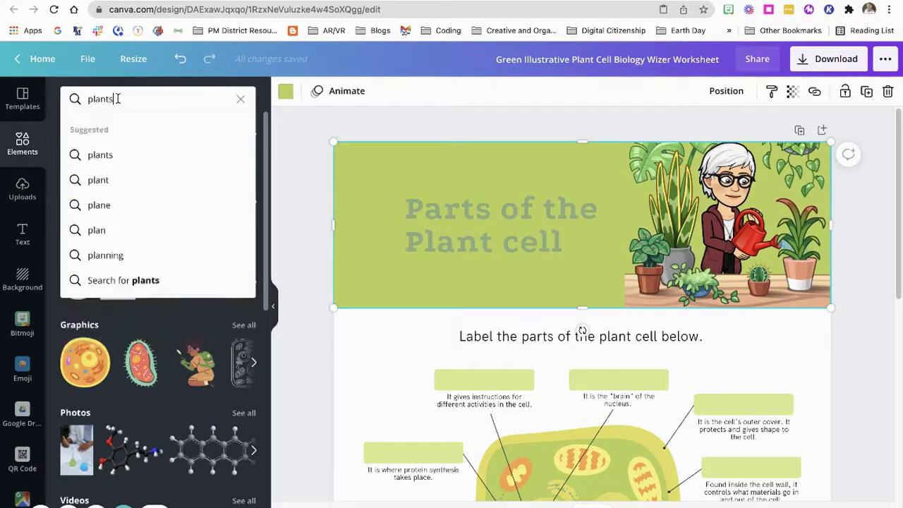
pyautogui.press('Return')
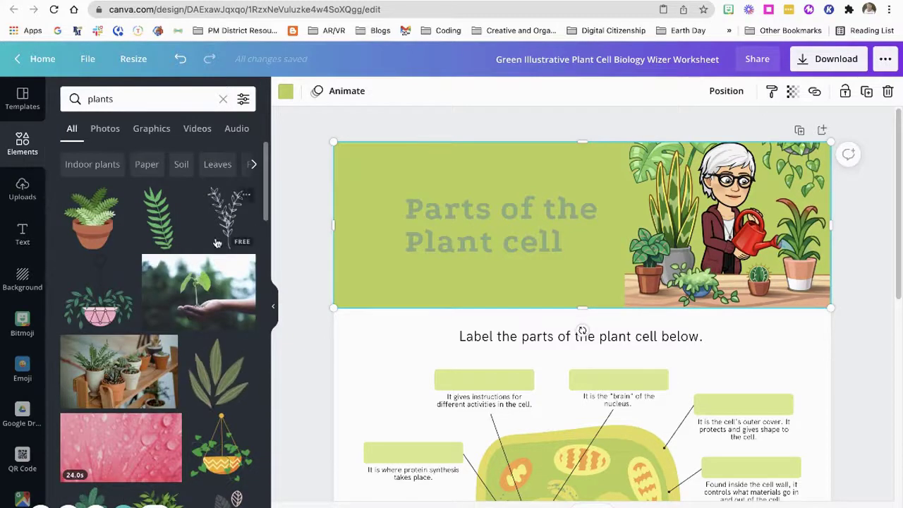
pyautogui.click(93, 236)
pyautogui.moveTo(589, 449); pyautogui.dragTo(411, 215)
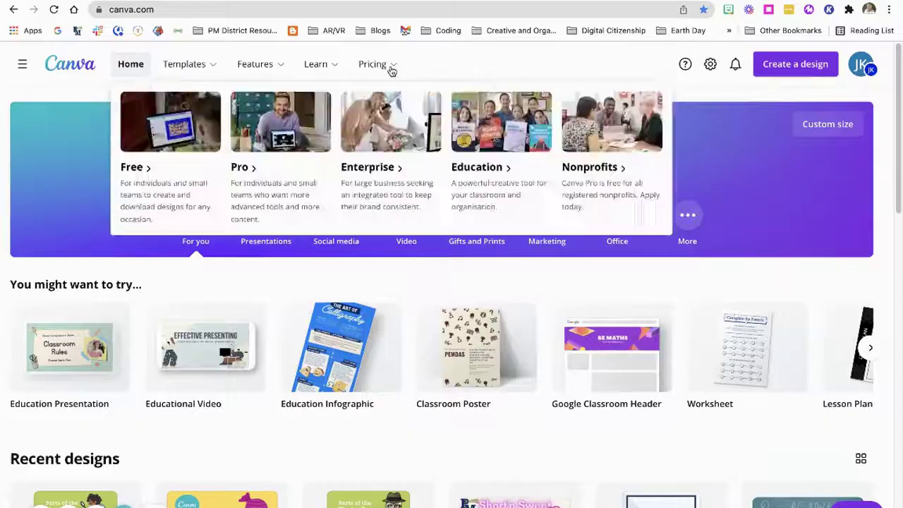
pyautogui.moveTo(317, 66)
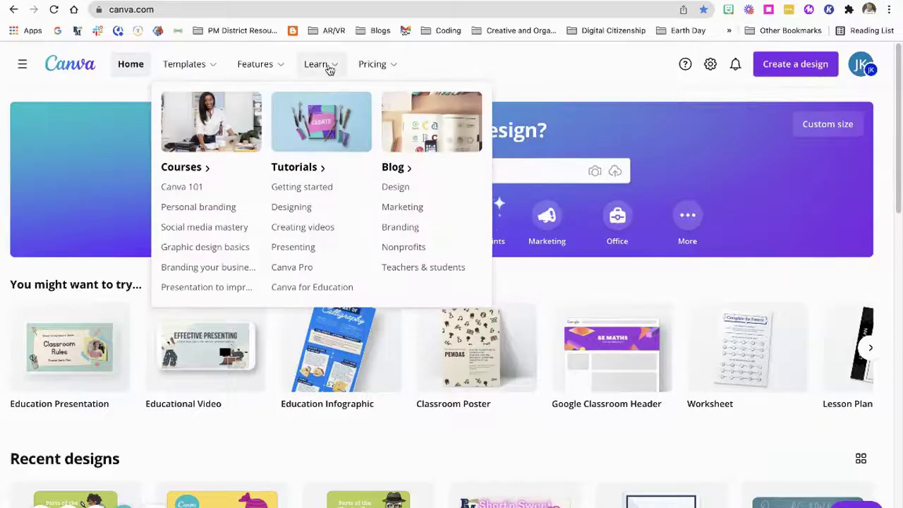